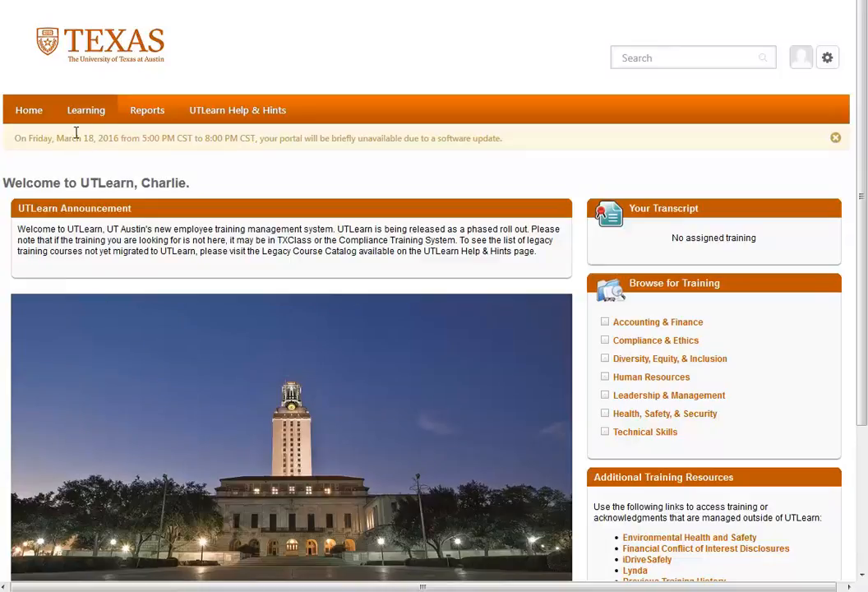
- Browse the training catalog, filter it by the Leadership & Management subject, and open the Getting Ready to Lead your Peers event
mouse_move(79, 115)
left_click(78, 204)
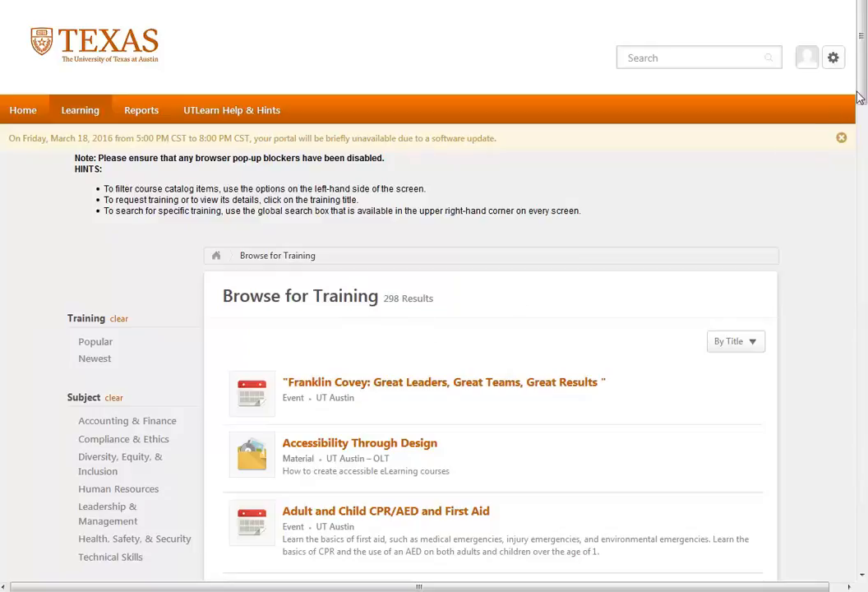
scroll(863, 96, "down", 3)
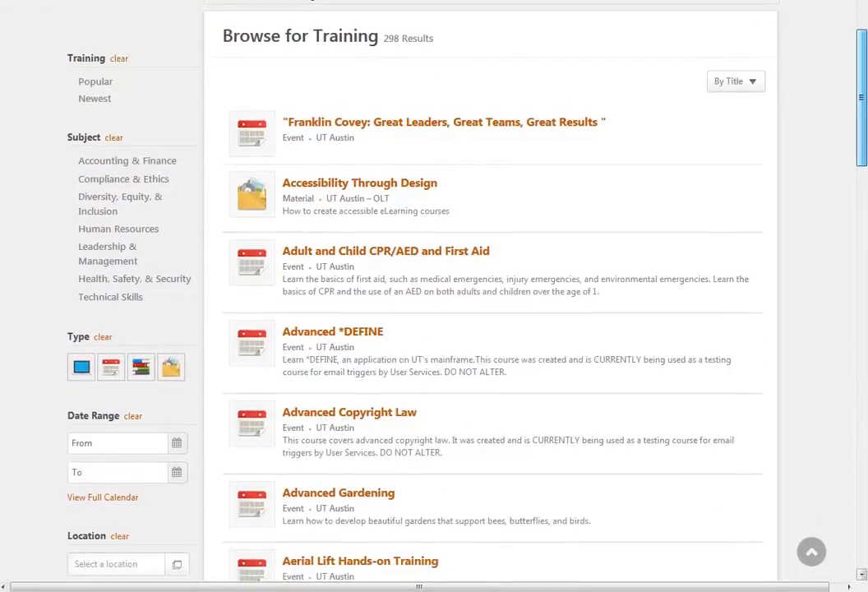
left_click(121, 265)
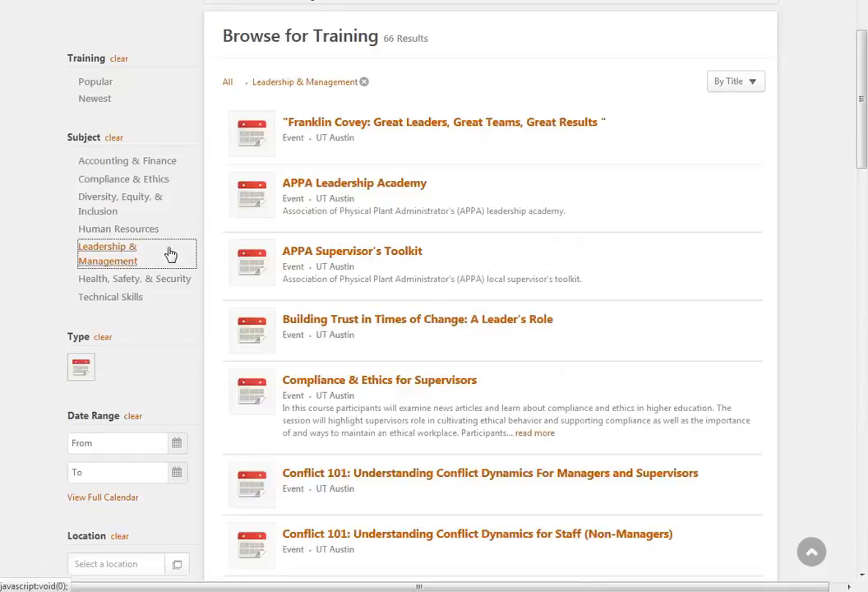
left_click_drag(862, 90, 862, 270)
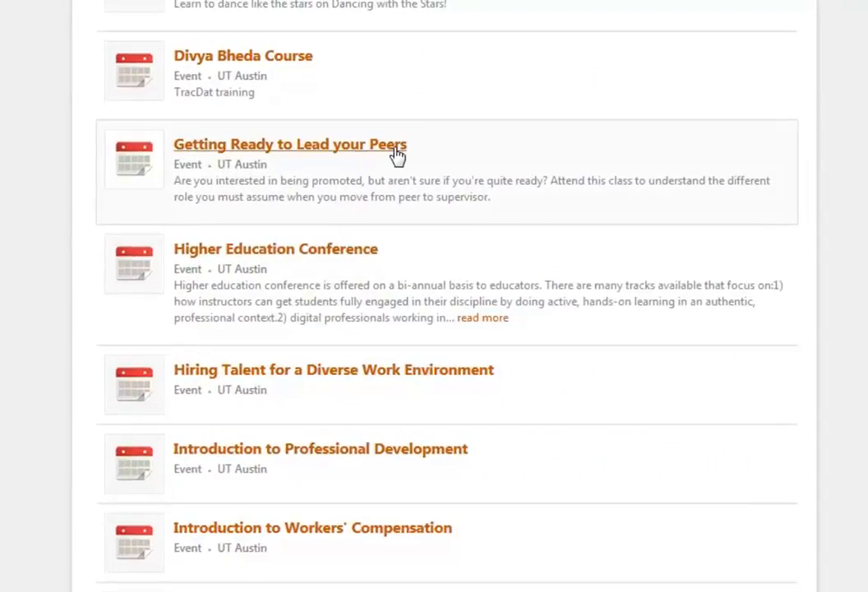
left_click(397, 155)
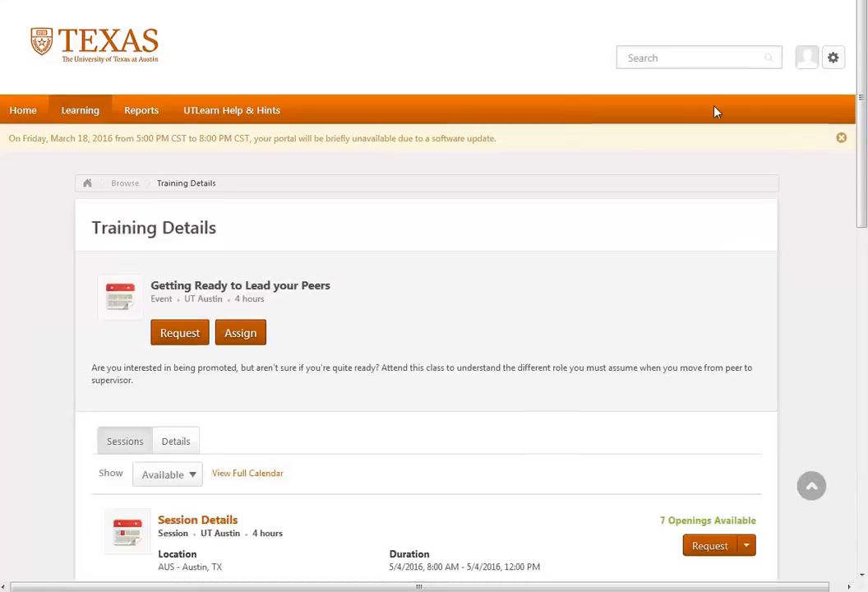
- Examine the available sessions of the event and the request and assign options offered for each one
scroll(863, 182, "down", 1)
scroll(864, 183, "down", 2)
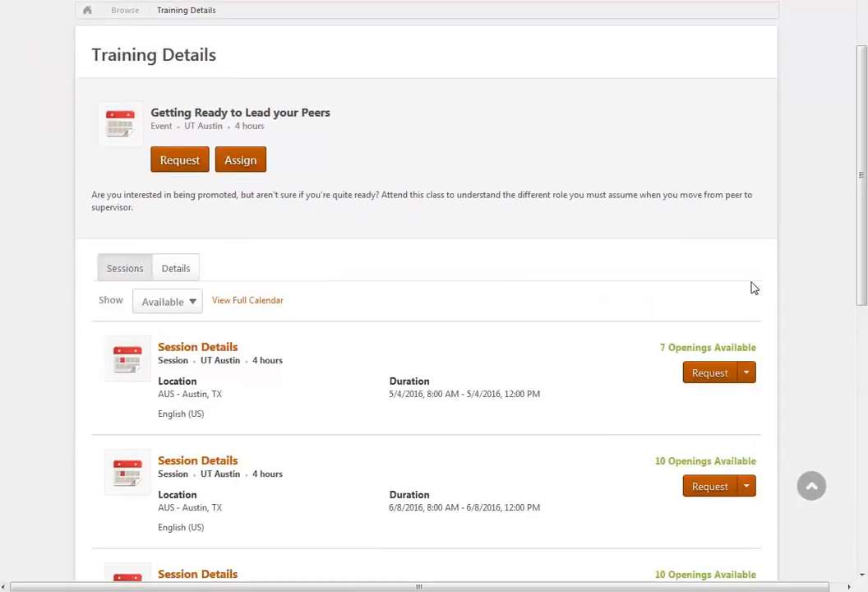
left_click_drag(860, 288, 863, 333)
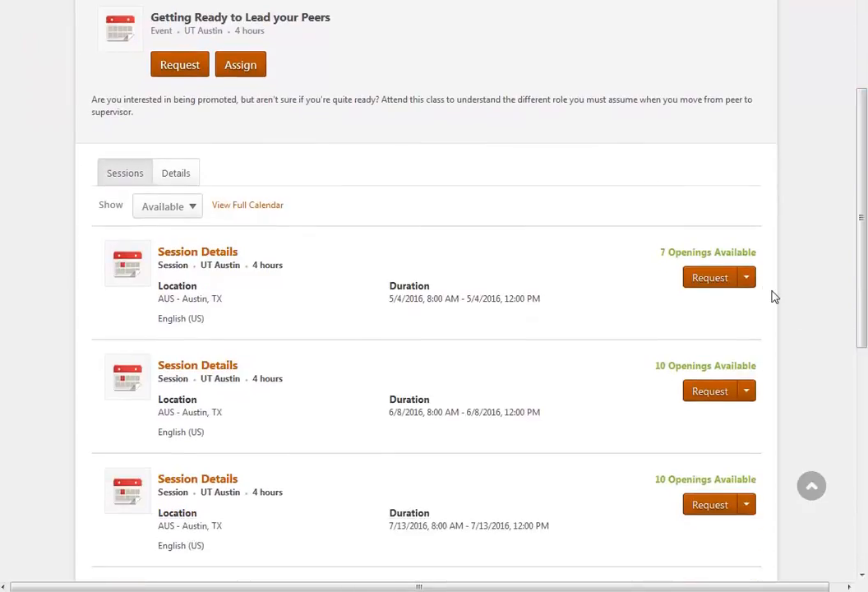
left_click(747, 280)
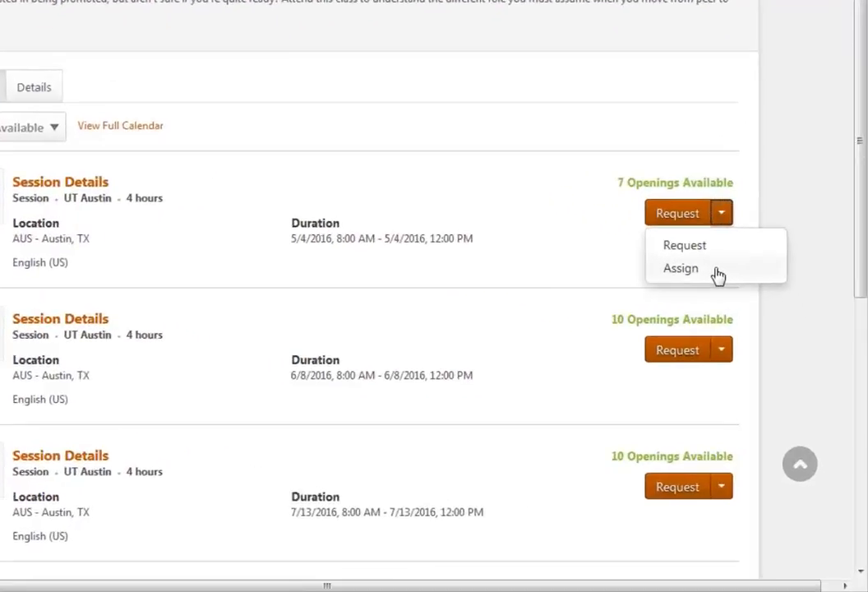
left_click(698, 317)
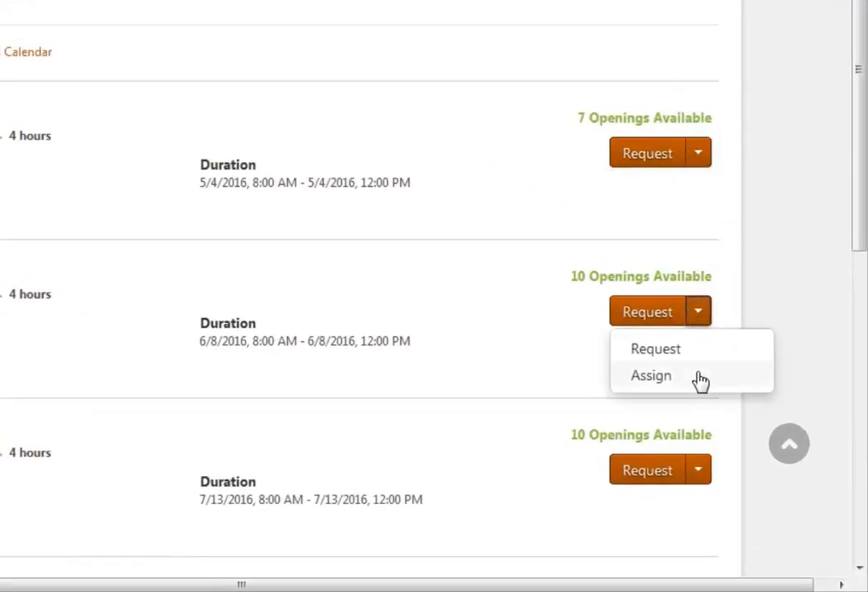
left_click(700, 474)
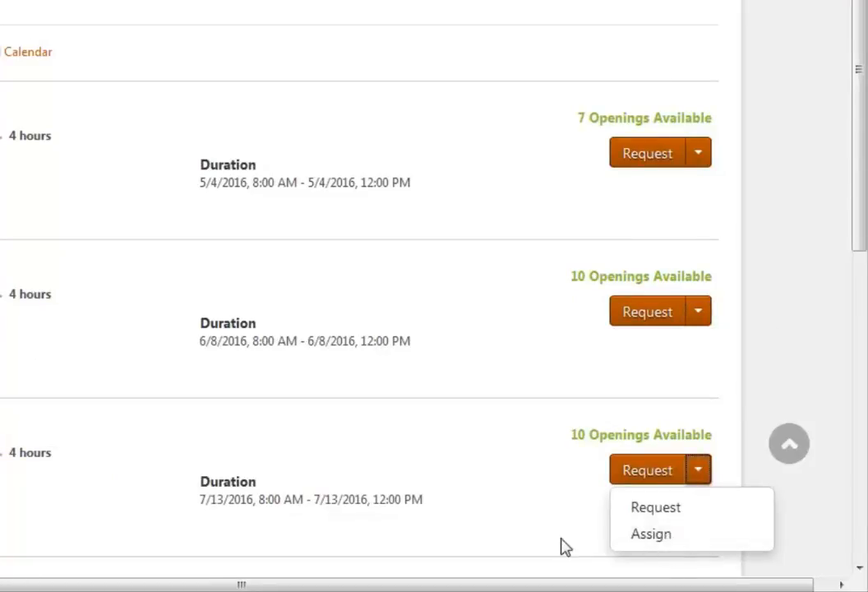
left_click(221, 517)
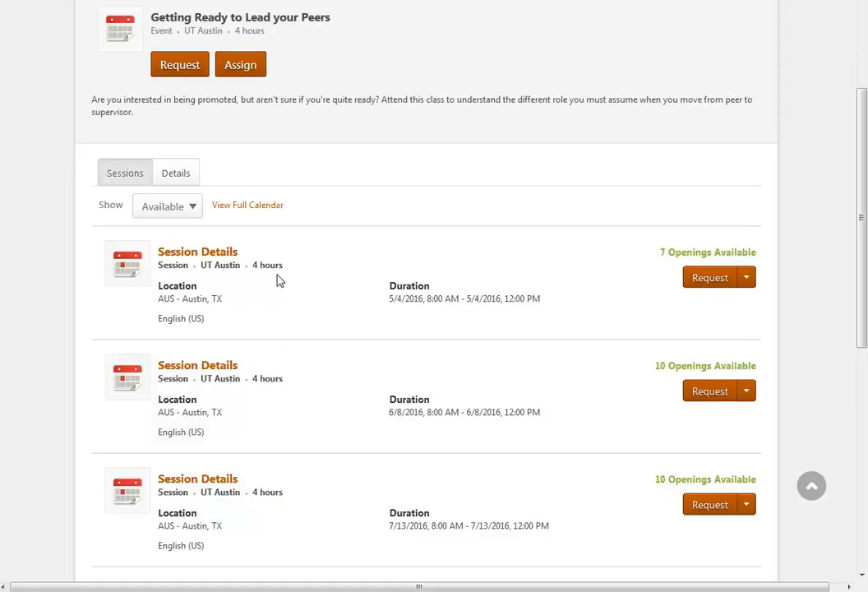
- Start assigning the Getting Ready to Lead your Peers event as a whole and set the due date to 8/31/2016
left_click(256, 72)
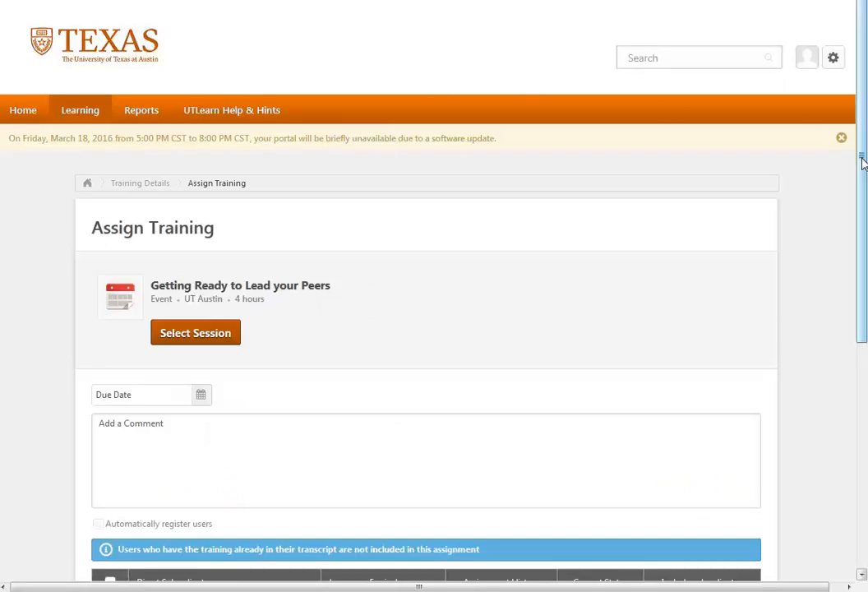
left_click_drag(862, 162, 830, 267)
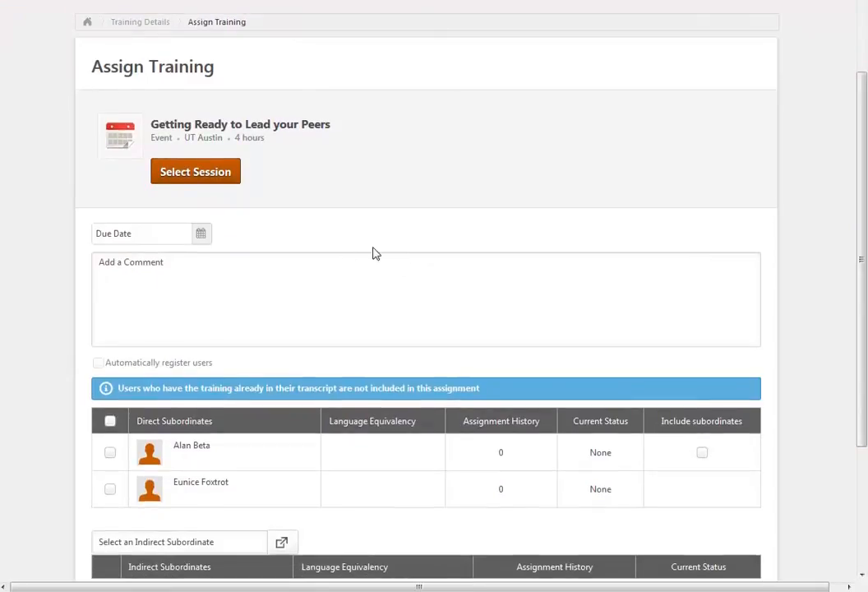
left_click(201, 239)
left_click(235, 265)
left_click(234, 265)
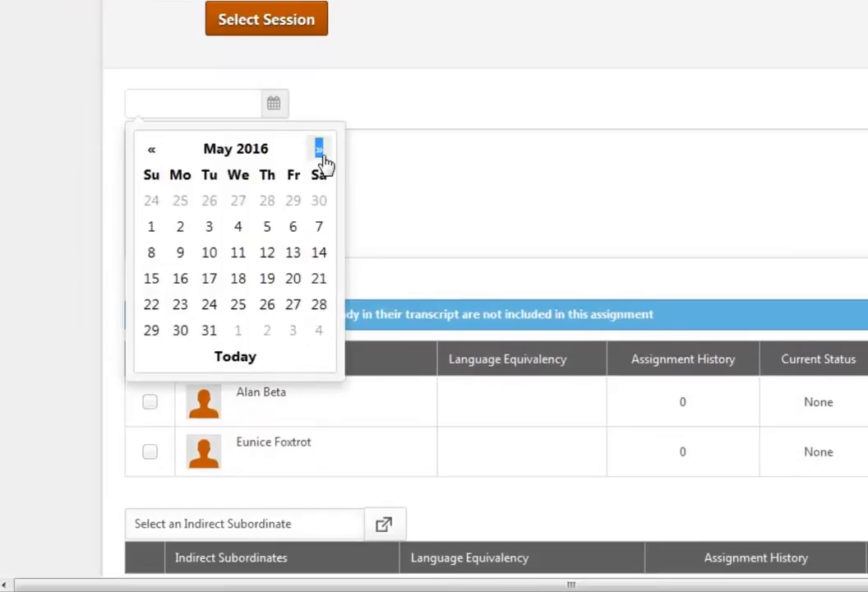
left_click(319, 153)
left_click(320, 153)
left_click(320, 152)
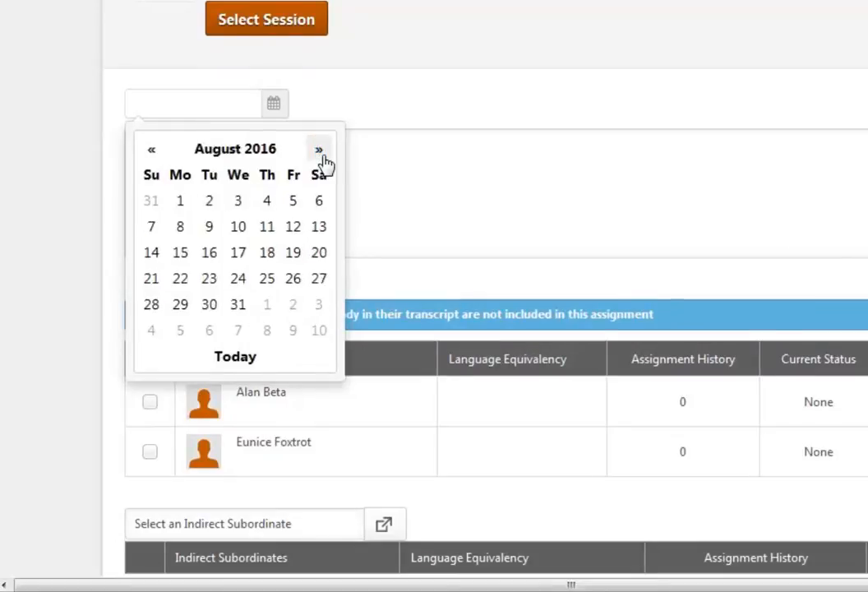
left_click(237, 308)
- Add the comment "Please take this class before the end of the year" to the training assignment
left_click(178, 139)
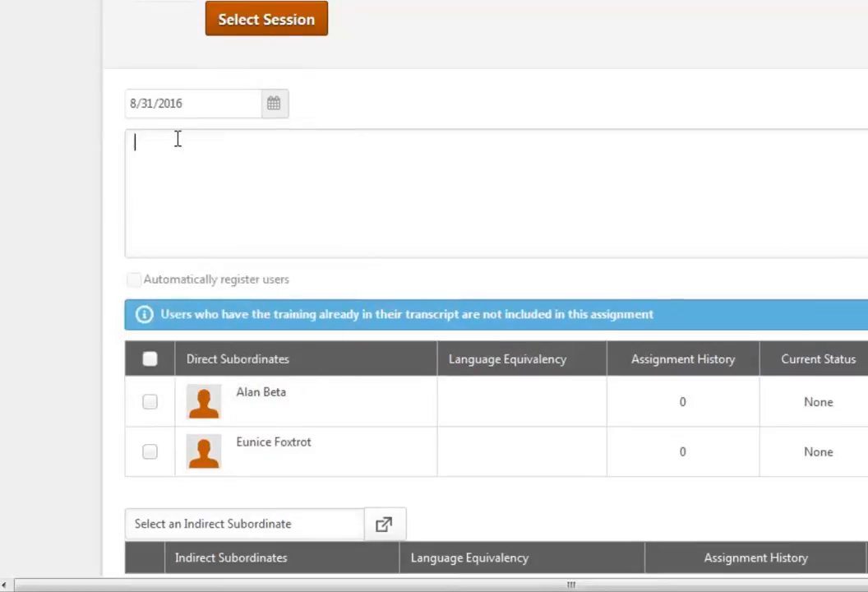
type("Please take this class before the end ")
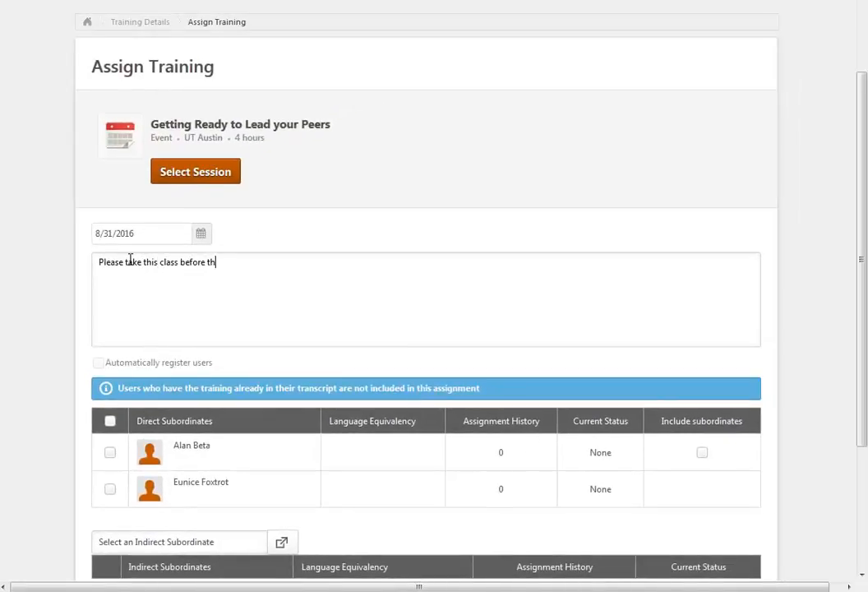
type("of the year")
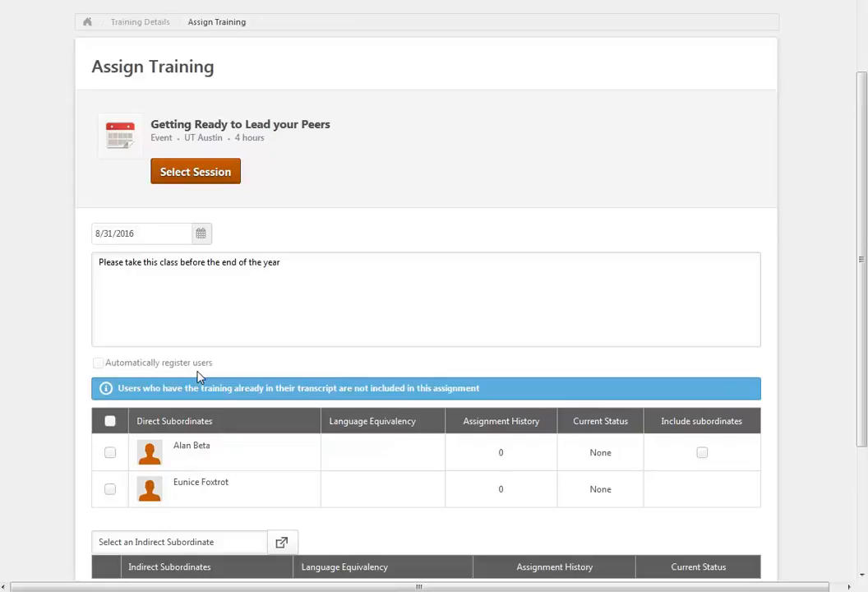
- Try selecting all direct subordinates at once and individually, leaving only the first one selected
scroll(197, 377, "down", 2)
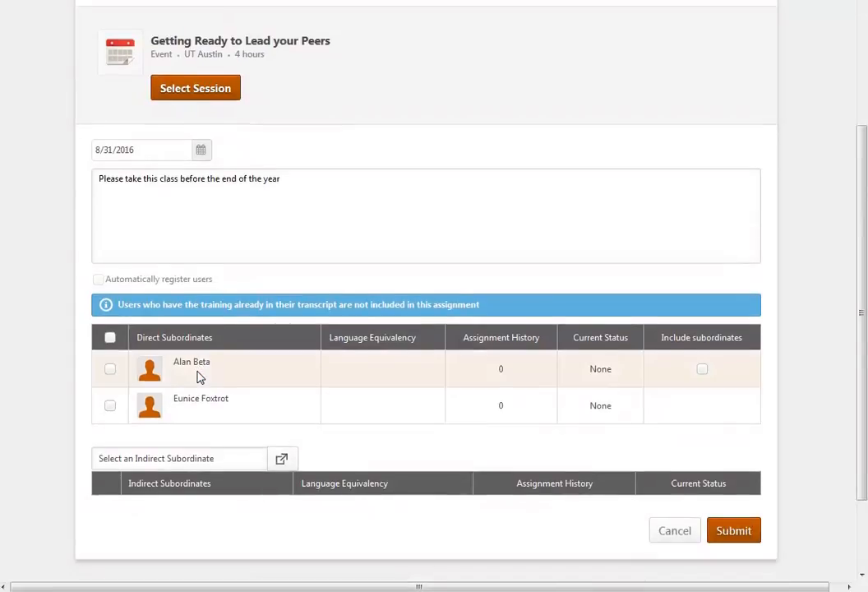
scroll(197, 377, "down", 2)
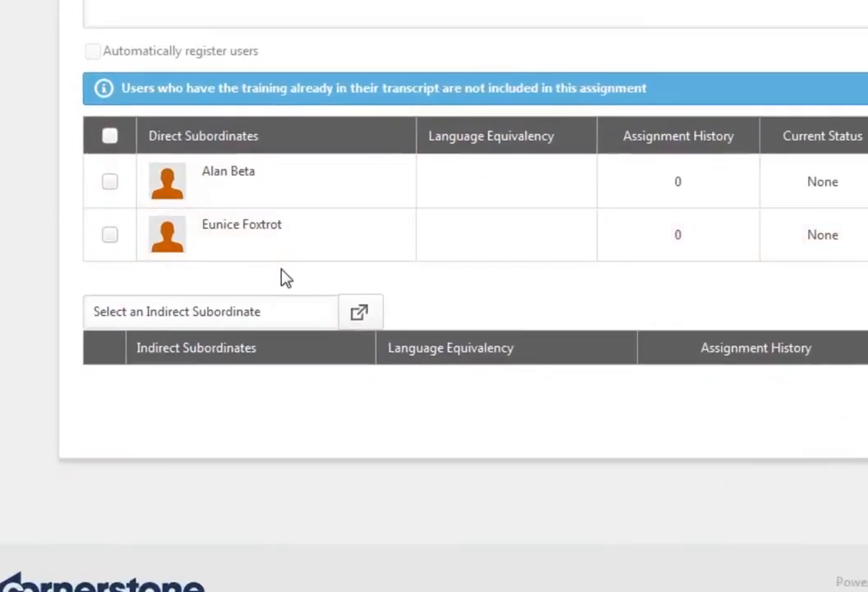
left_click(110, 137)
left_click(110, 136)
left_click(110, 183)
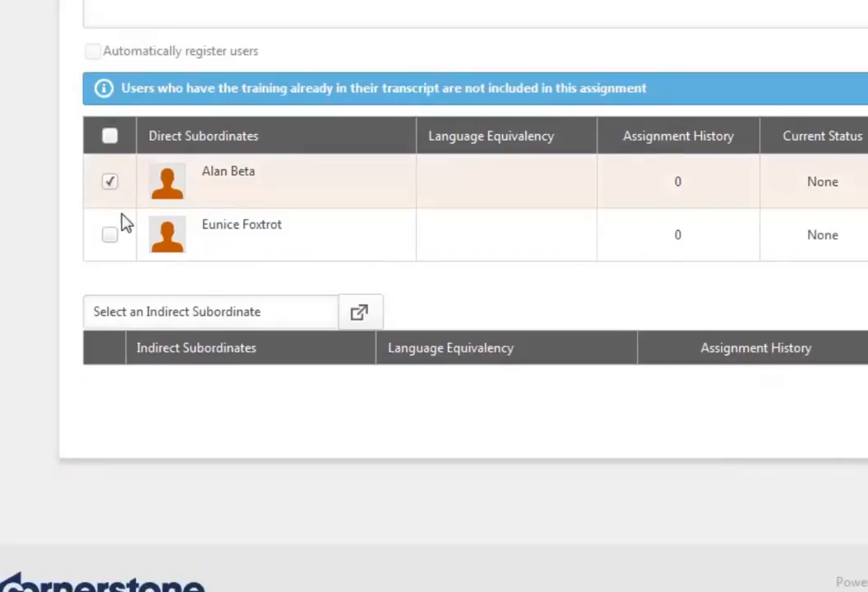
left_click(111, 236)
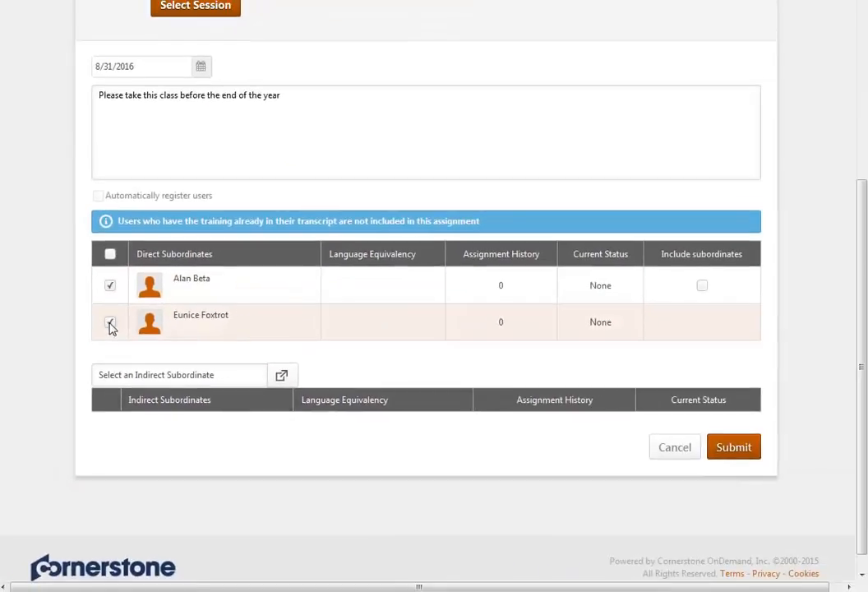
left_click(112, 326)
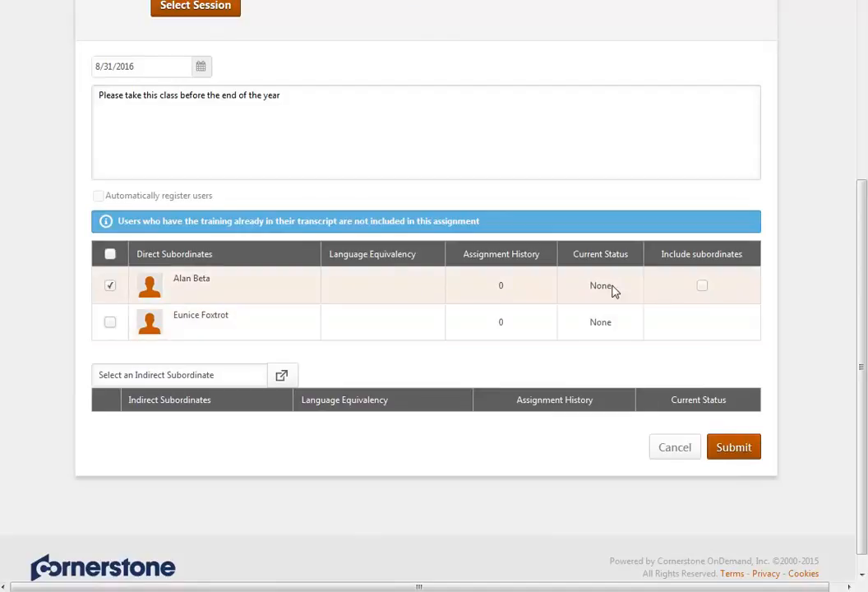
- Try including the first direct subordinate's own subordinates in the assignment, and remove them again
left_click(703, 286)
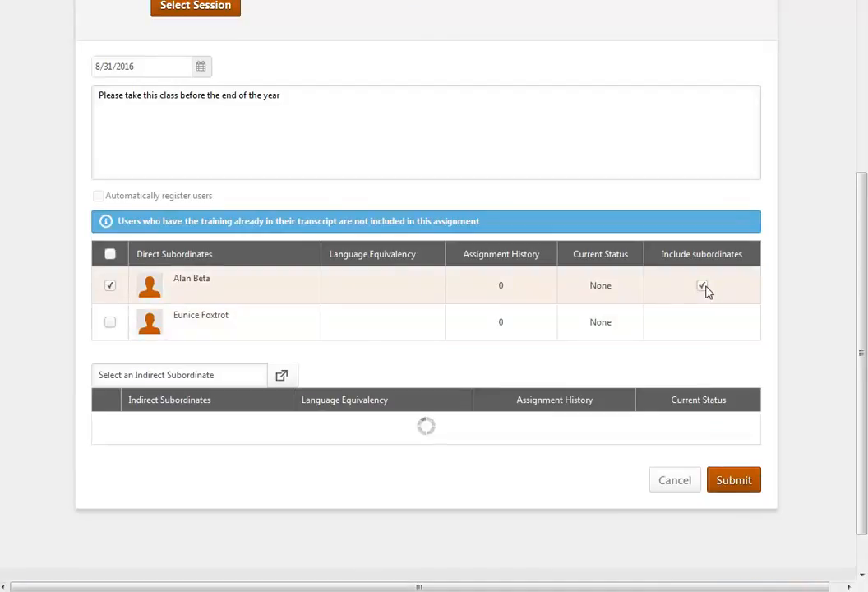
scroll(707, 292, "down", 2)
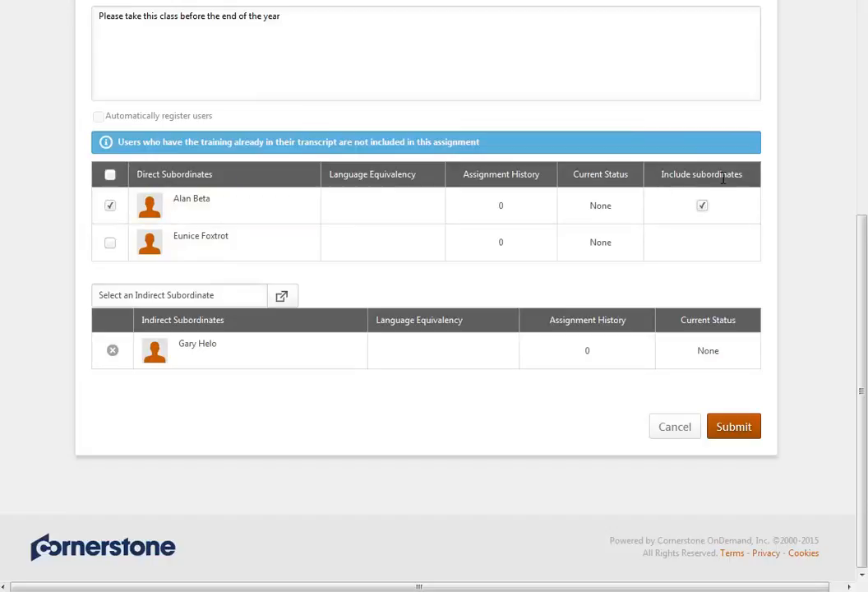
left_click(703, 207)
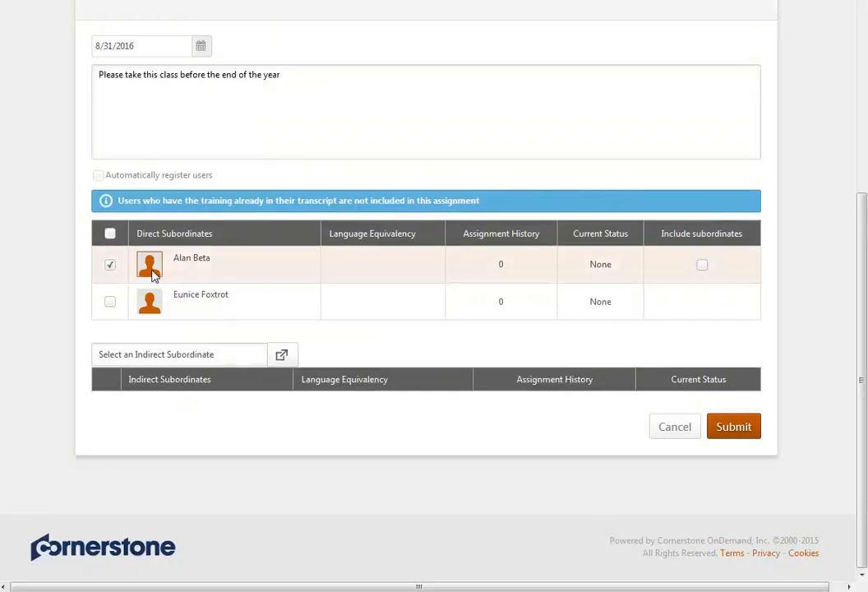
- Select only the second direct subordinate for the training and submit the assignment
left_click(112, 268)
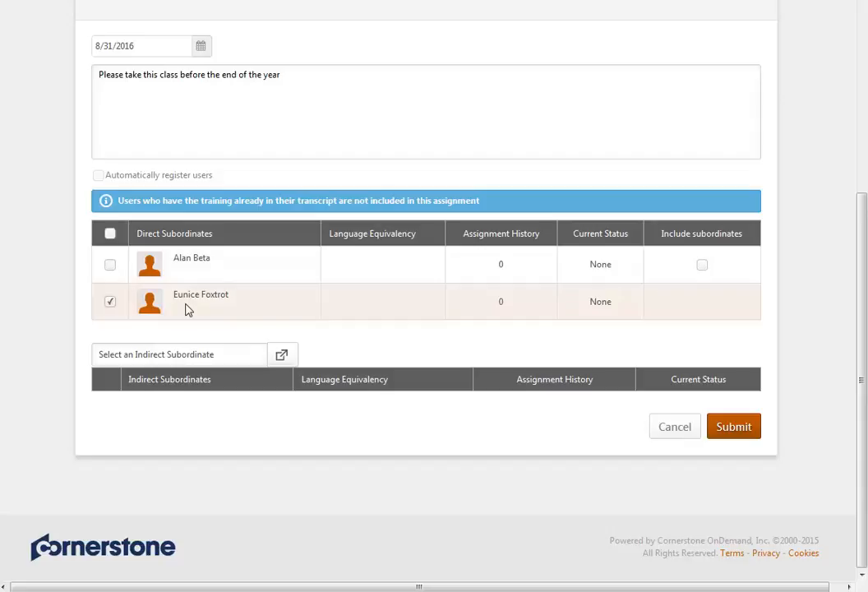
left_click(734, 429)
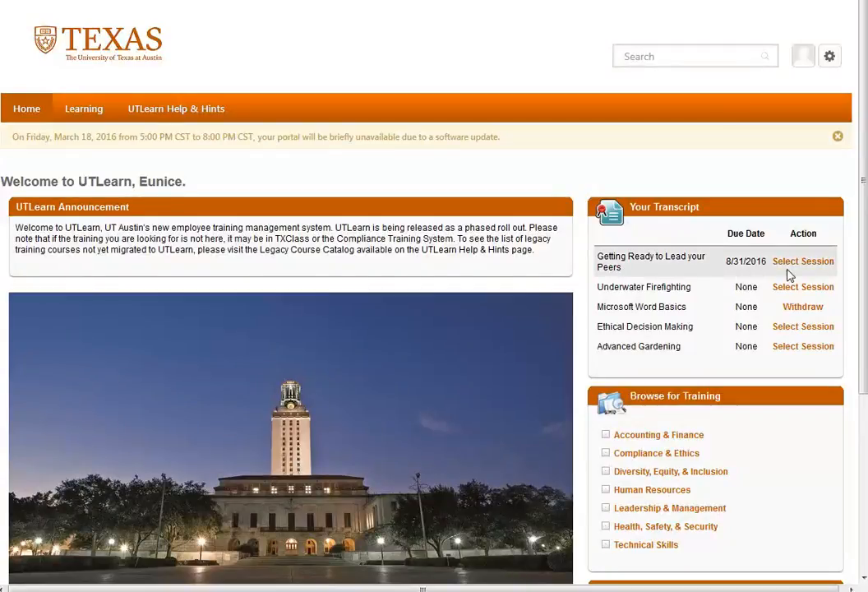
- From the assigned employee's transcript, open the session selection for Getting Ready to Lead your Peers and look through the training details
left_click(804, 272)
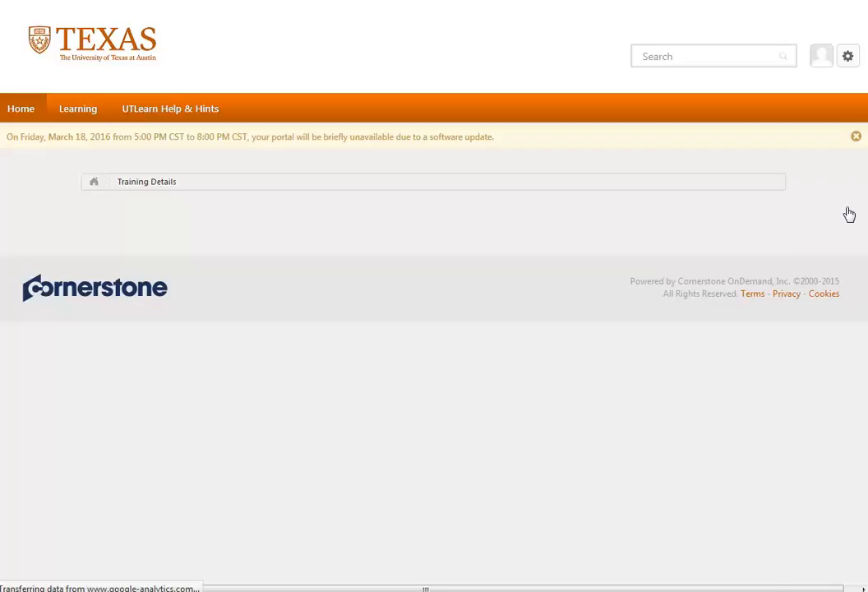
scroll(848, 215, "down", 3)
scroll(434, 296, "down", 2)
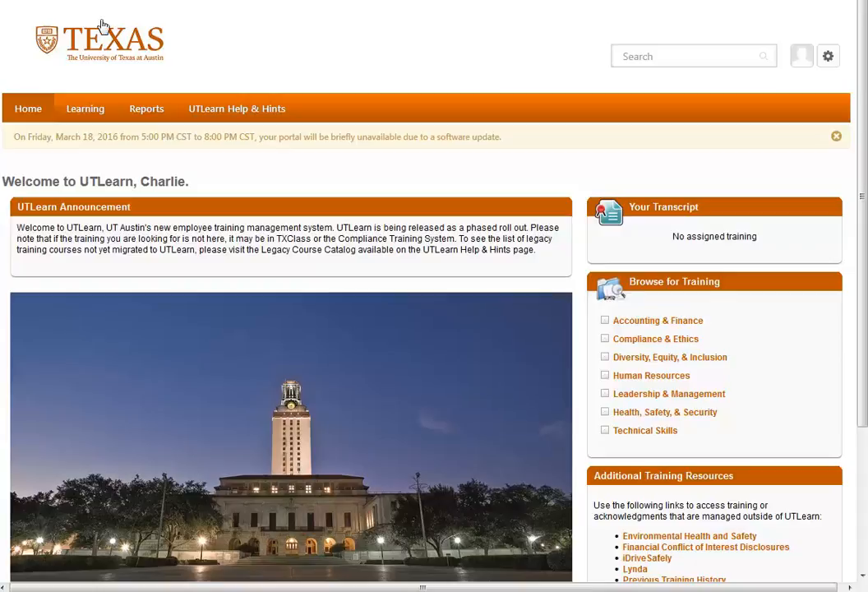
- As the manager, open the employees' pending training requests and review the session details of the requested Higher Education Conference
mouse_move(92, 116)
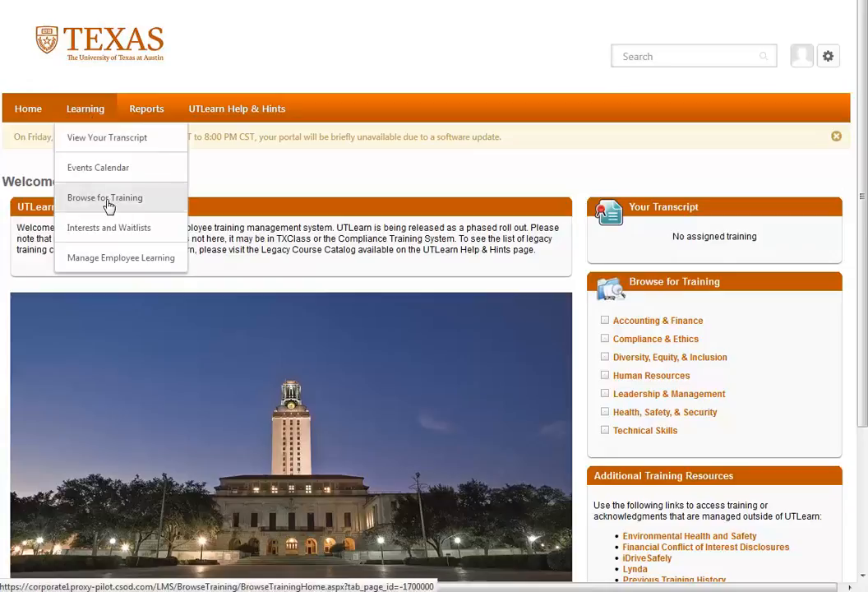
left_click(176, 265)
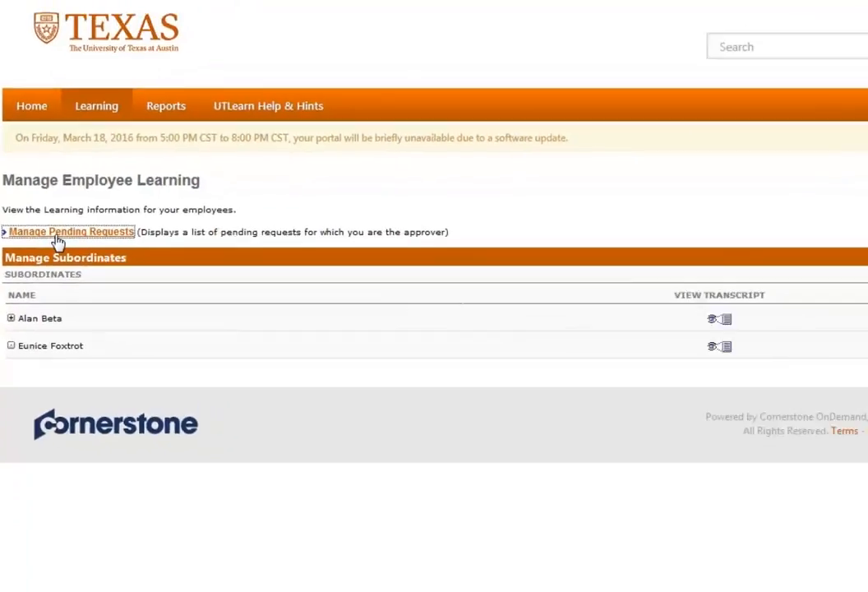
left_click(77, 278)
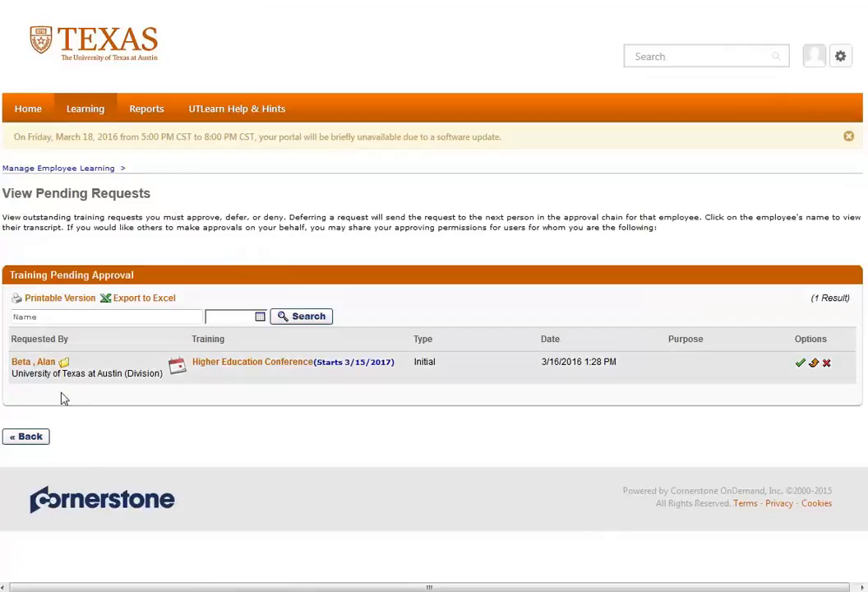
left_click(287, 364)
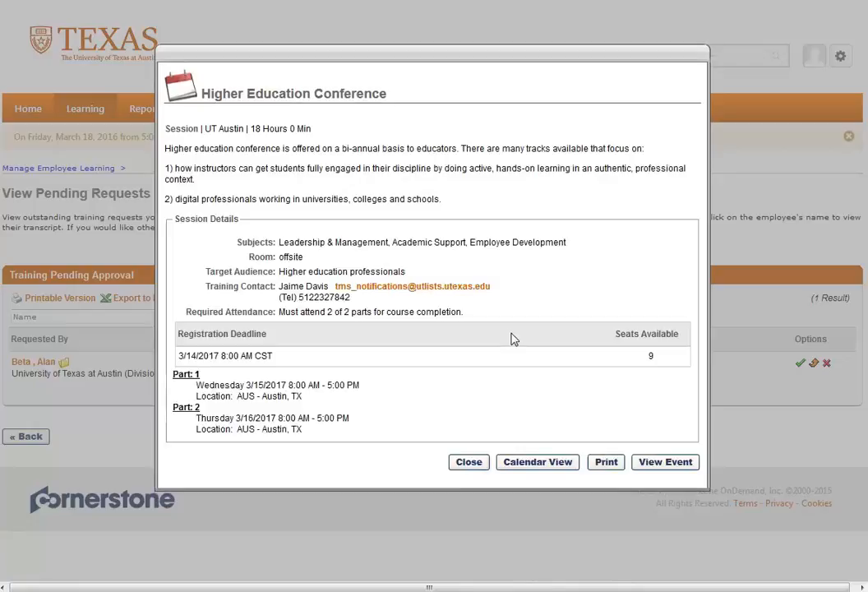
left_click(479, 463)
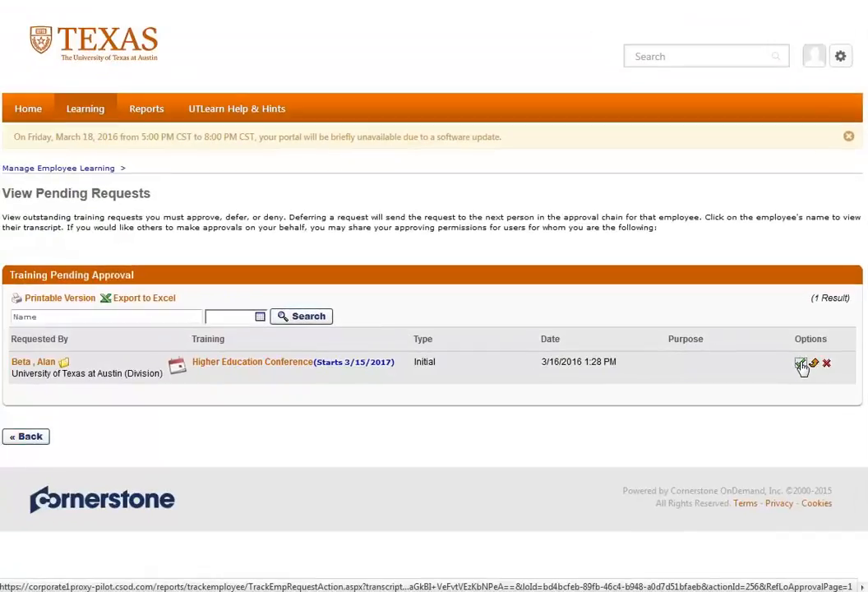
- Approve the pending Higher Education Conference request with the comment "This is a great idea!" and submit it
left_click(801, 364)
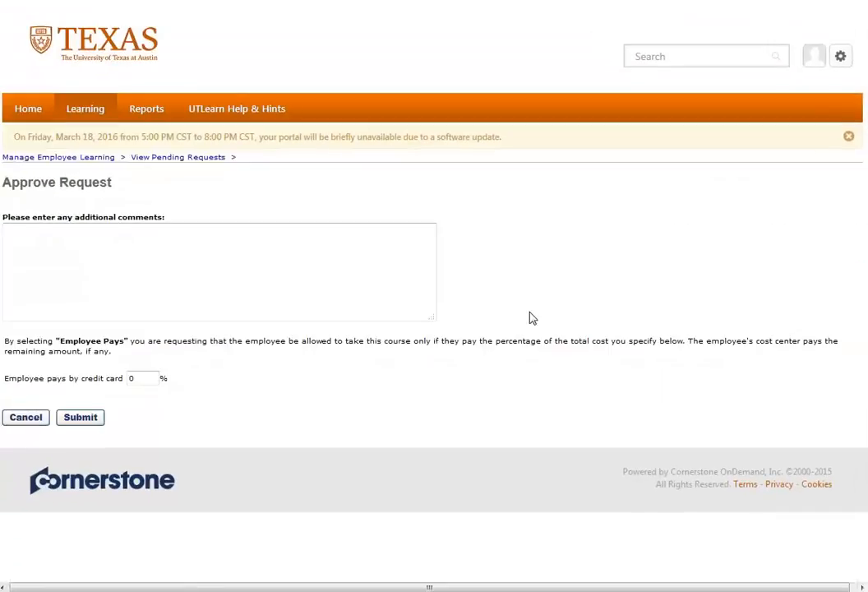
left_click(74, 246)
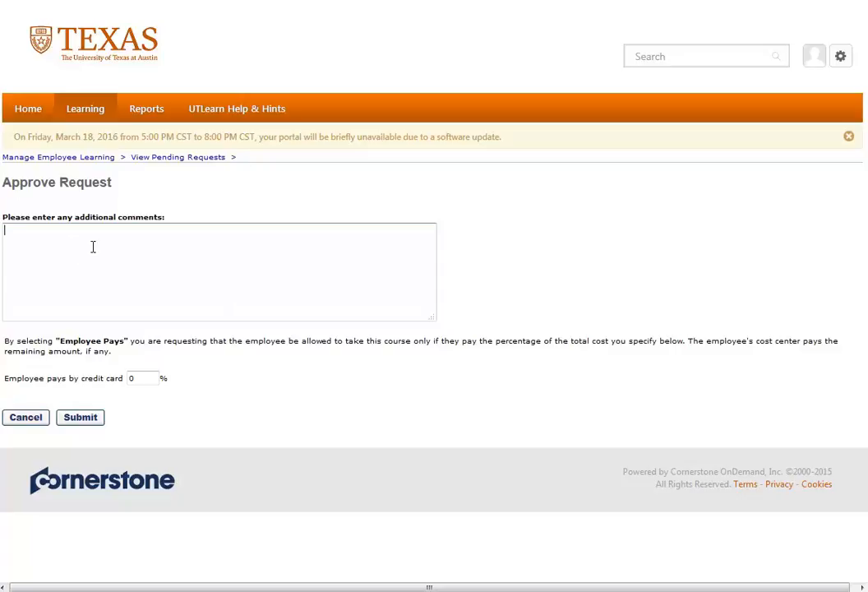
type("This is a great idea!")
left_click(80, 418)
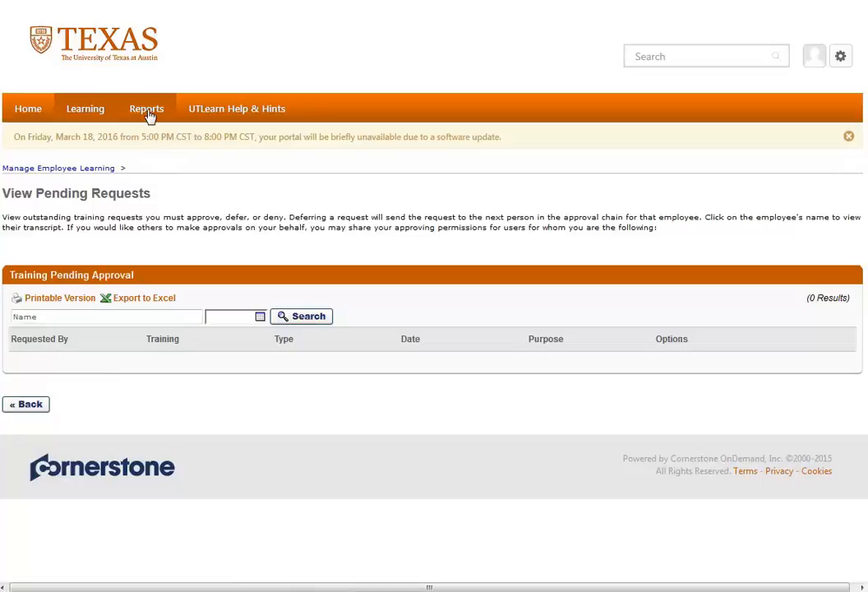
- From the standard reports, view the Pending Requests and Past Requests reports, and return to the report list
mouse_move(157, 111)
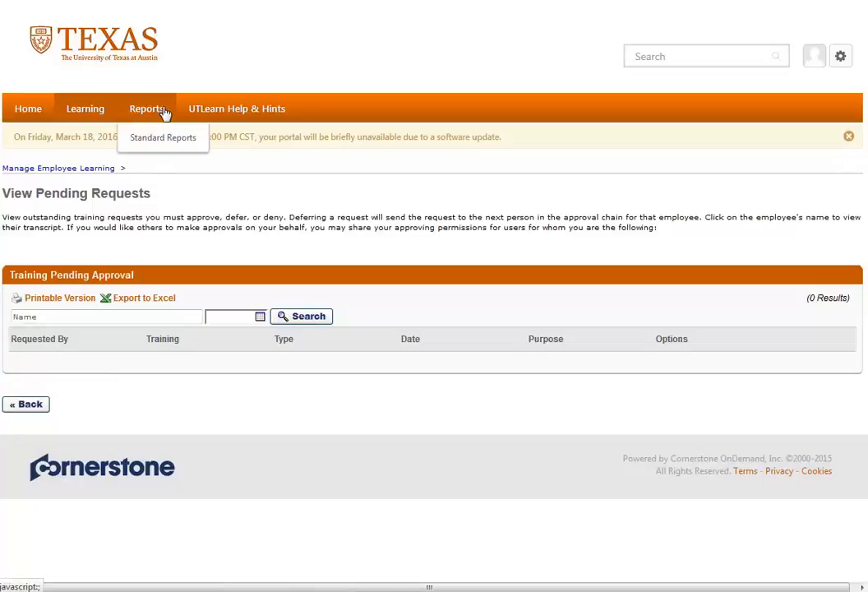
left_click(191, 147)
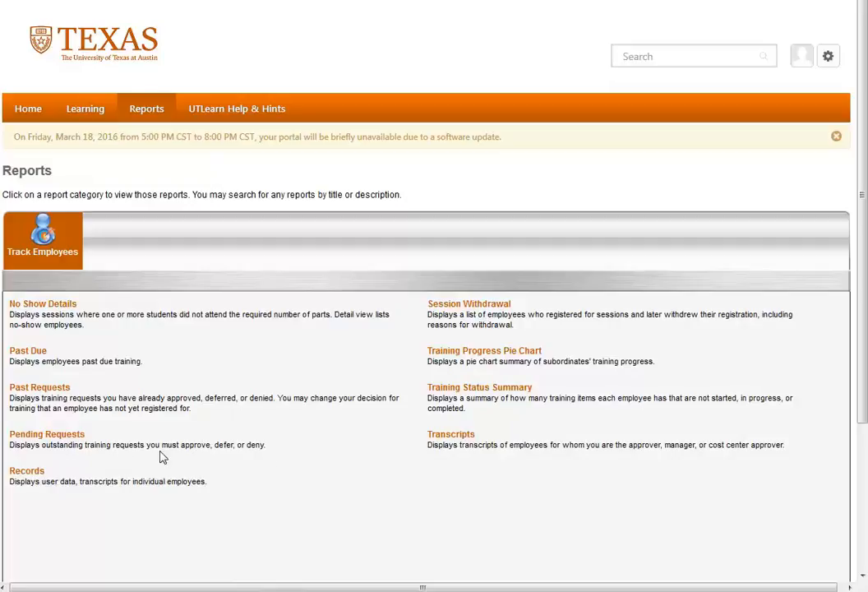
left_click(69, 437)
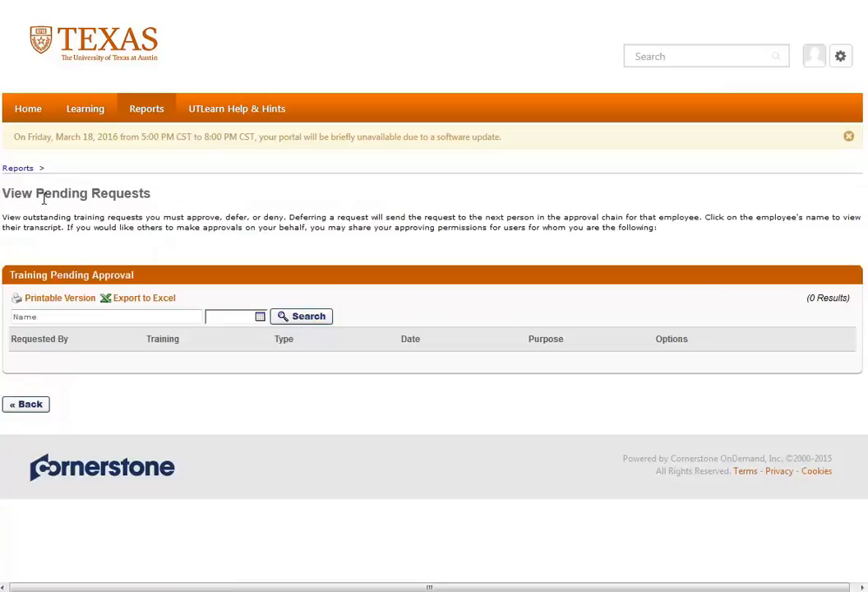
left_click(20, 167)
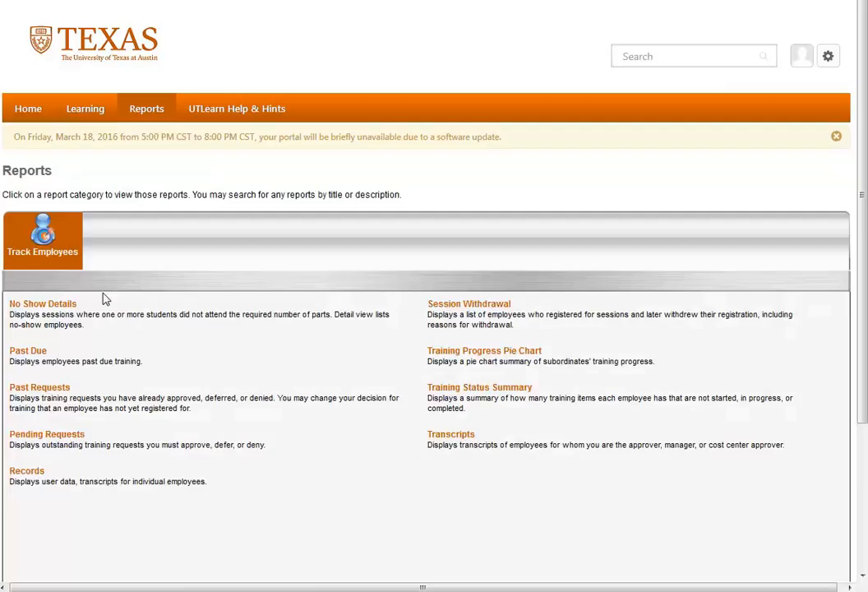
left_click(59, 391)
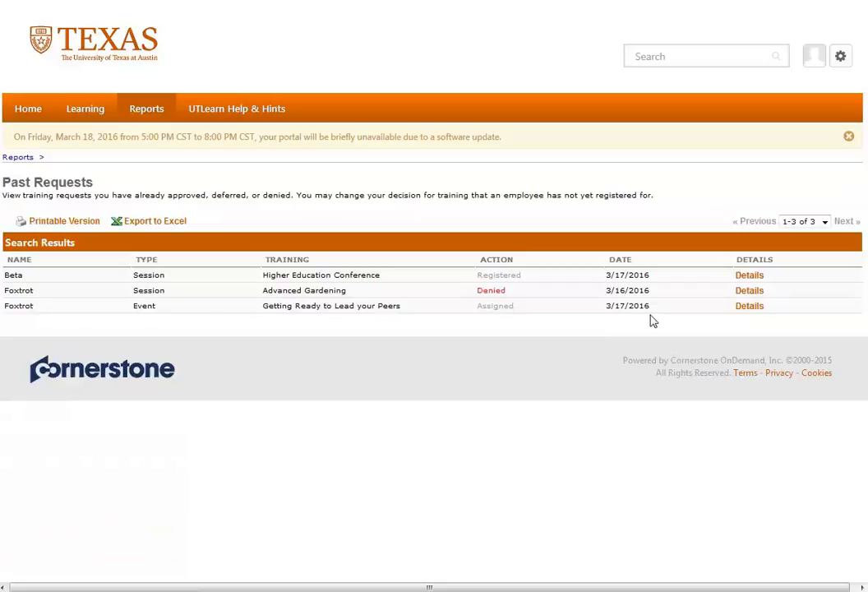
left_click(15, 158)
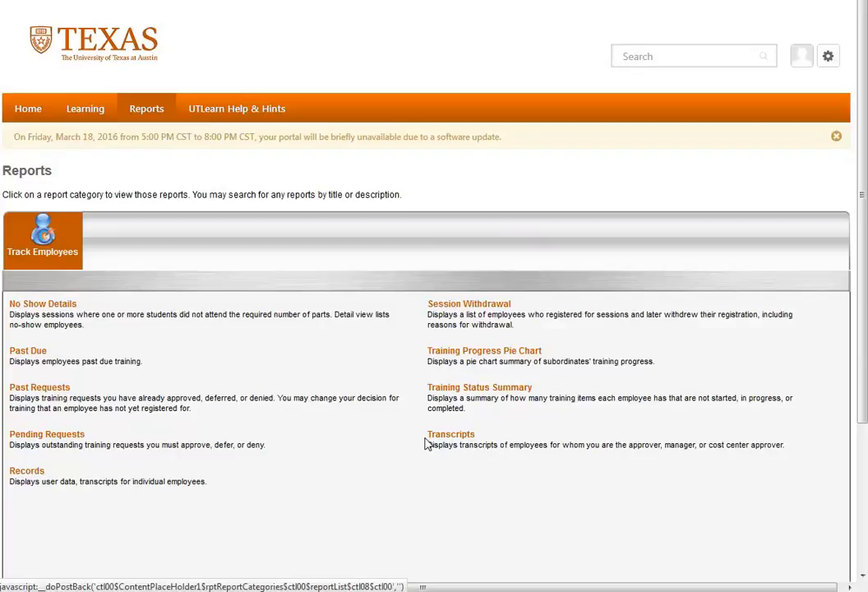
- Open the Training Status Summary report, look through its date criteria options, and return to the report list
left_click(447, 395)
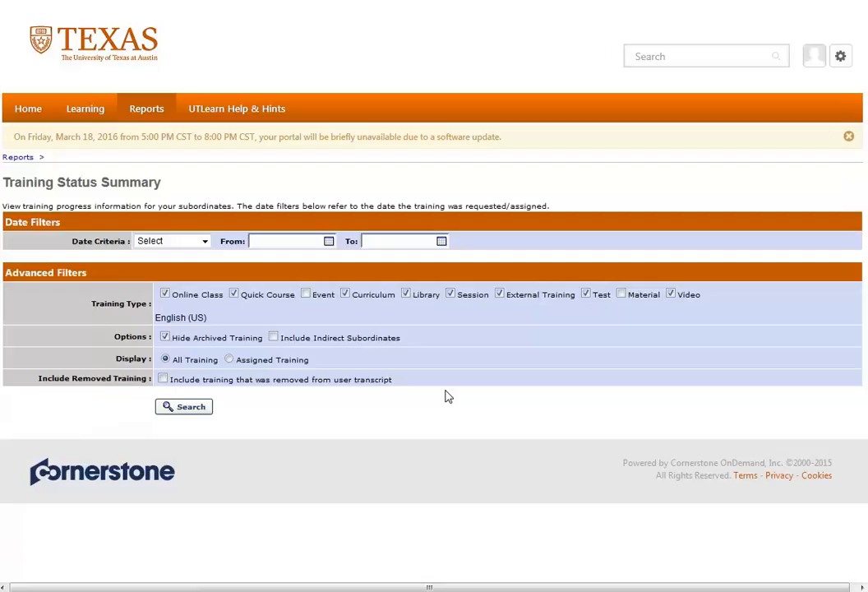
left_click(205, 244)
left_click(204, 245)
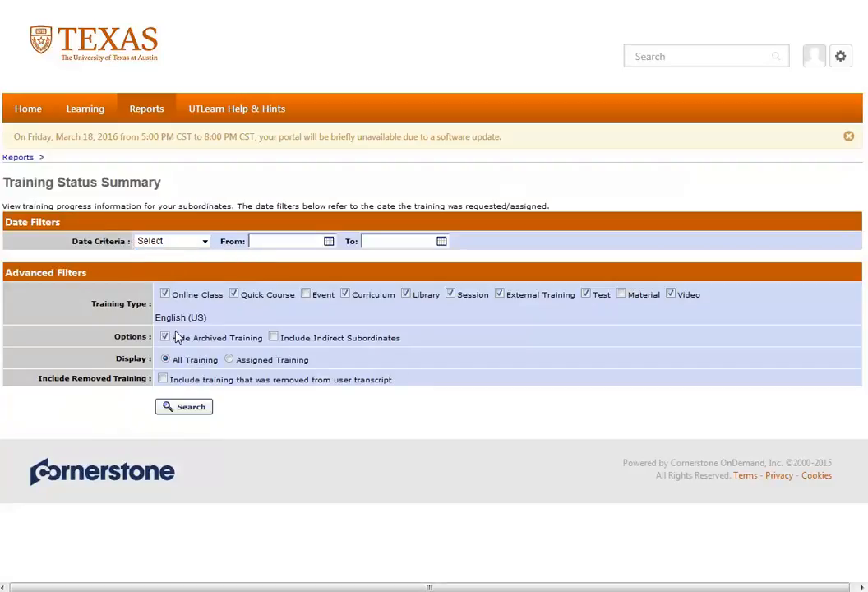
left_click(205, 243)
left_click(205, 245)
left_click(22, 158)
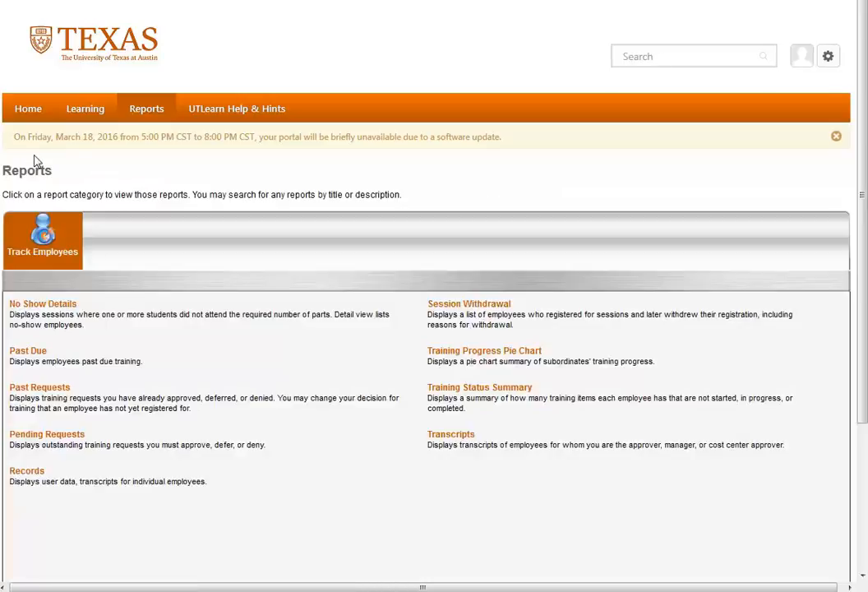